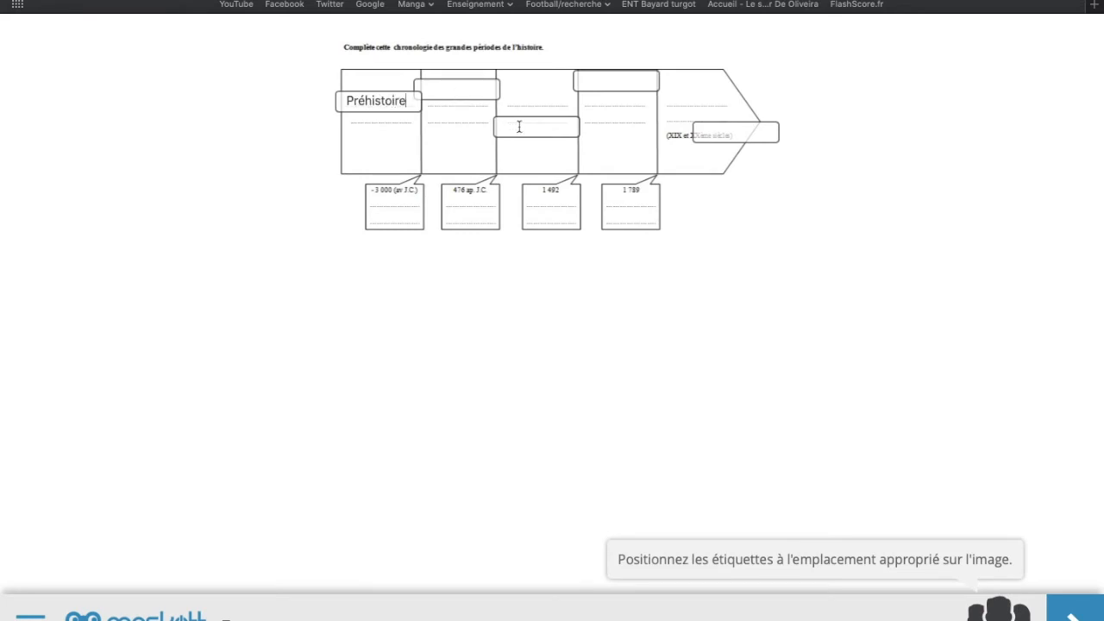
Fill the third period label on the history timeline with "Antiquité" and submit the captioned image.
type("Antiquité")
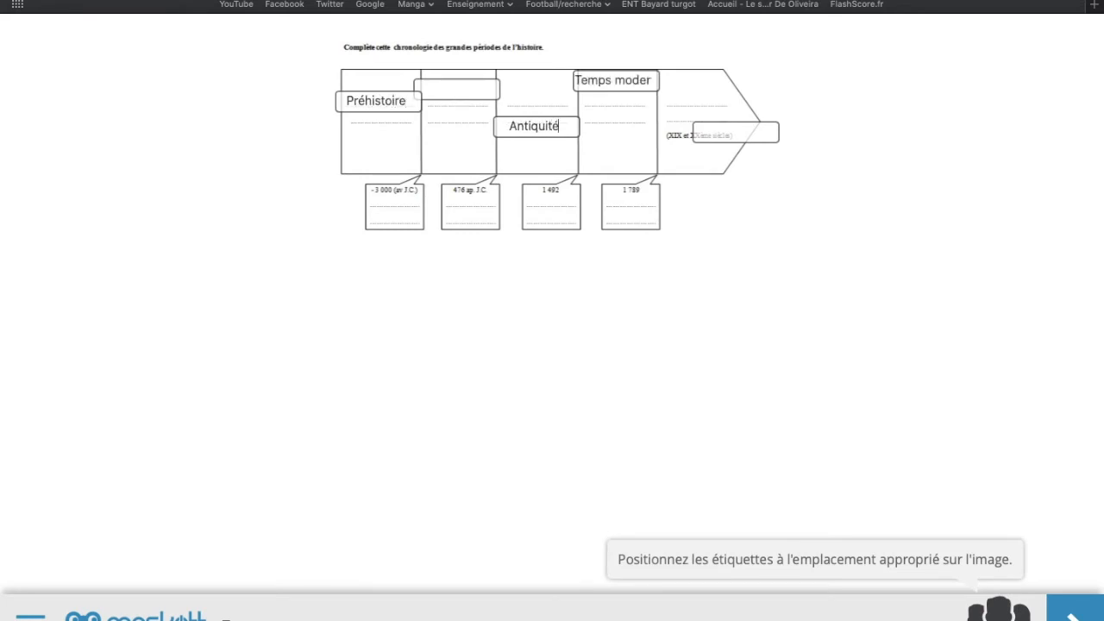
key("Return")
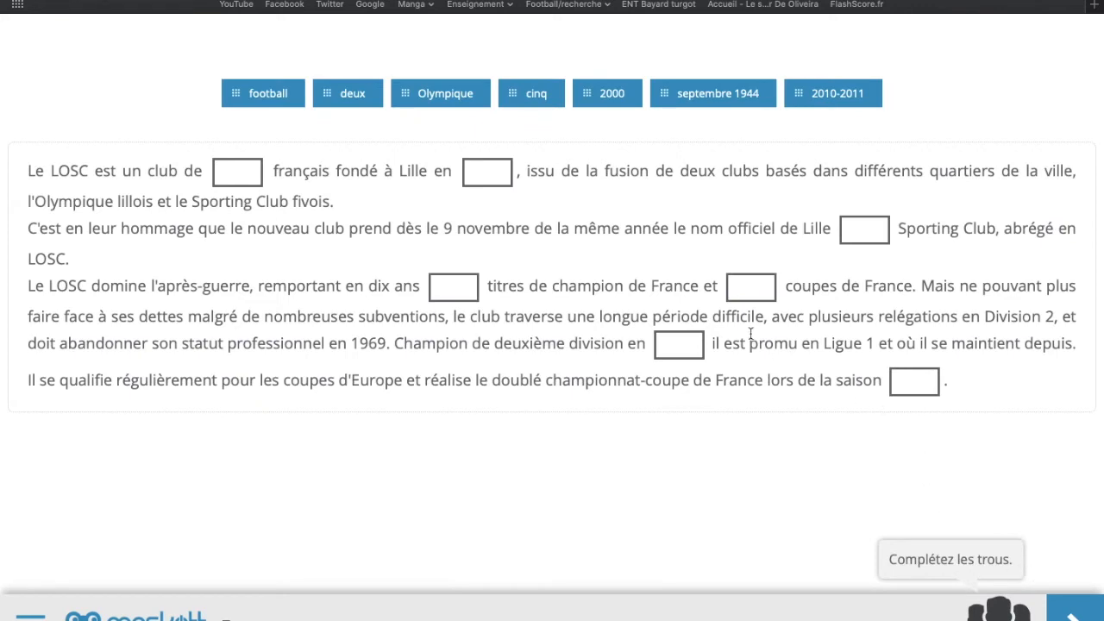
Place football, septembre 1944, Olympique, deux, cinq, 2000 and 2010-2011 in the LOSC text's gaps in that order and submit.
left_click_drag(263, 93, 237, 172)
left_click_drag(702, 93, 500, 171)
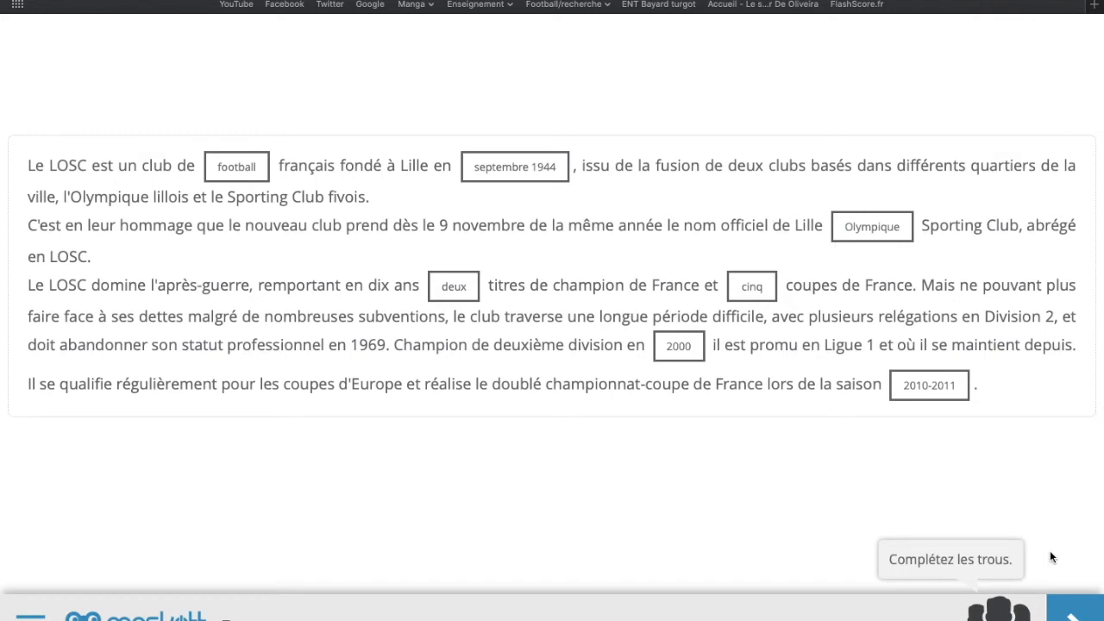
left_click(1074, 611)
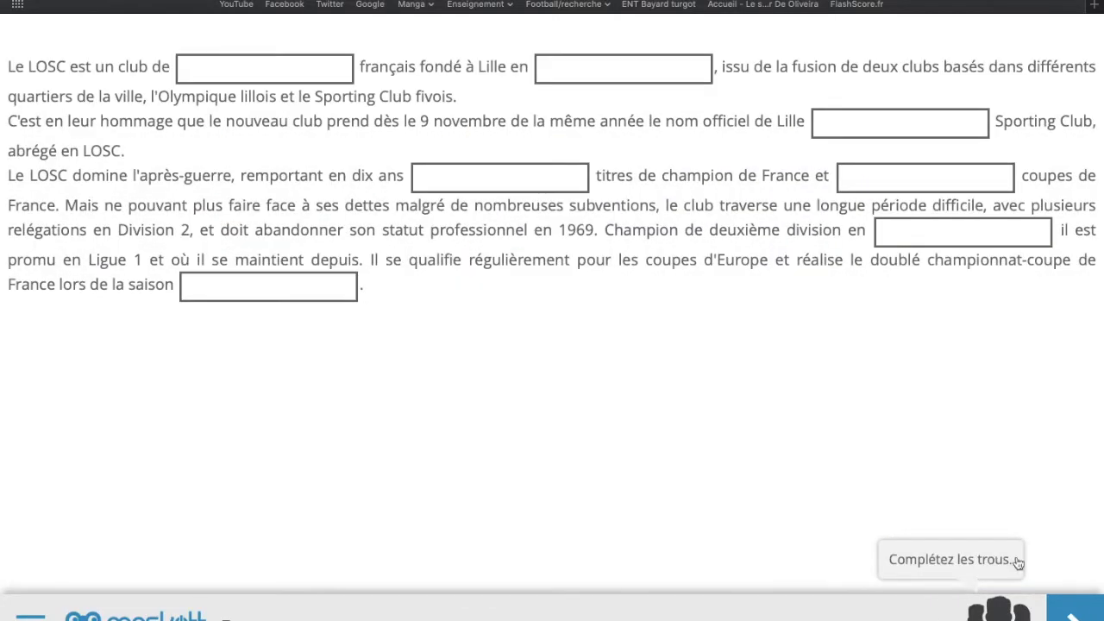
Enter "football" in the first gap of the free-entry LOSC text and submit the answer.
left_click(217, 61)
type("football")
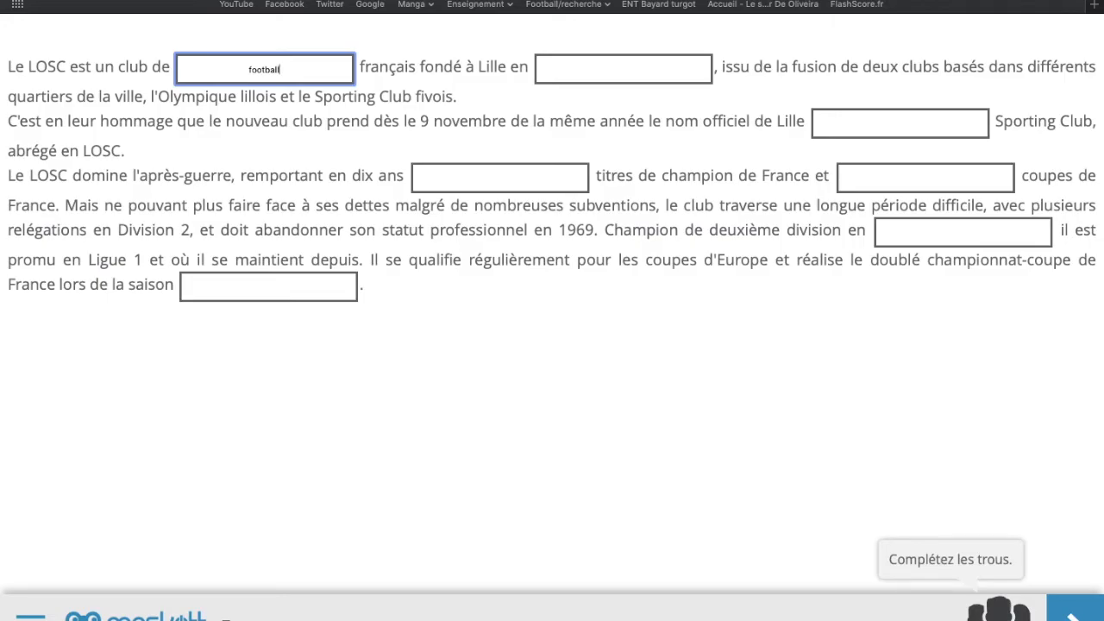
key("Return")
left_click(1075, 616)
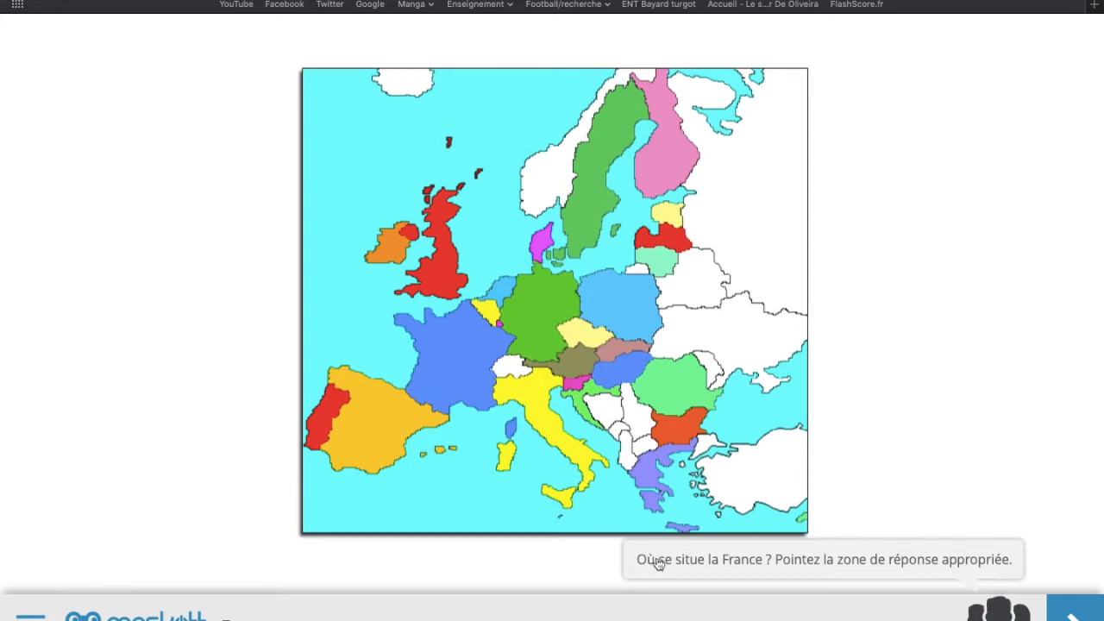
Mark France on the map of Europe, and answer 2010-2011 for the date of LOSC's last title.
left_click(457, 372)
left_click(1078, 615)
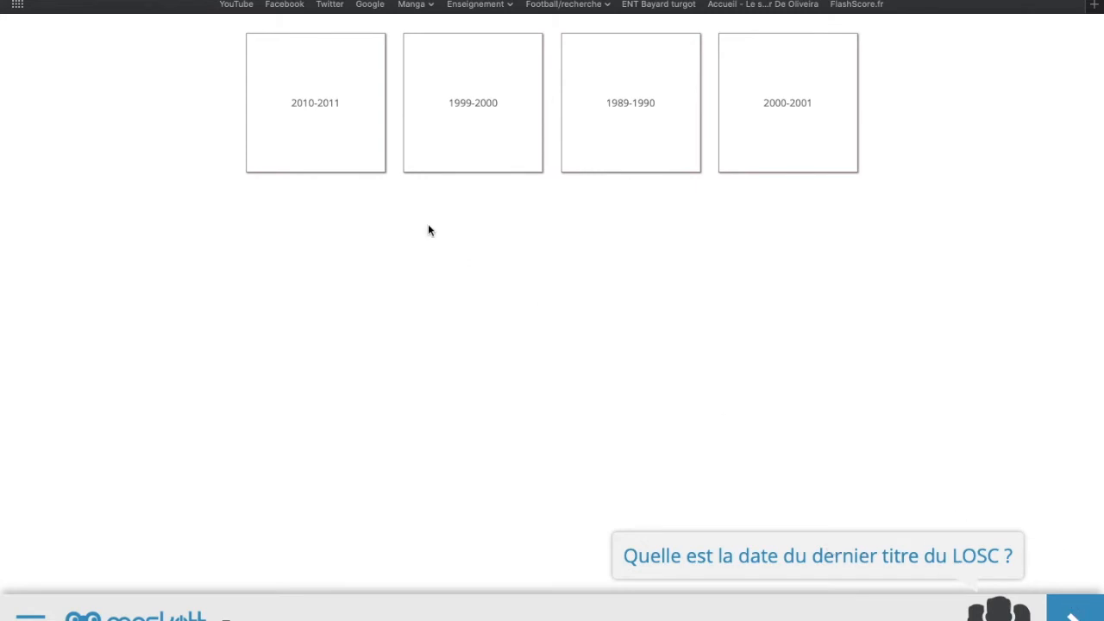
left_click(371, 145)
left_click(1091, 603)
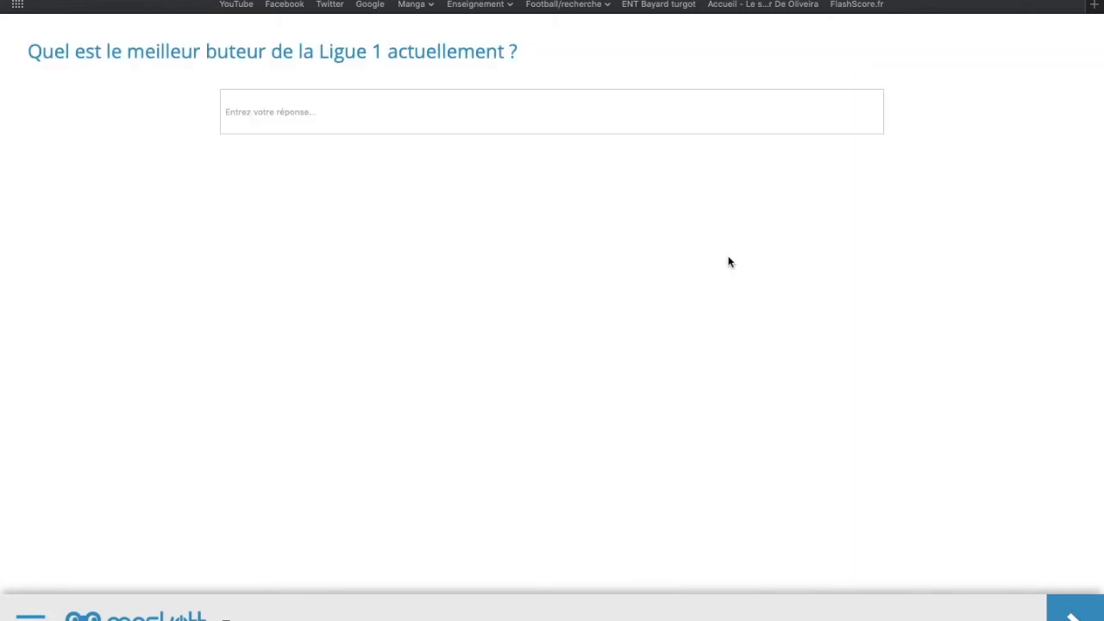
Answer "Mbappé" to both Ligue 1 top scorer questions, without and with the document, and submit them.
left_click(505, 121)
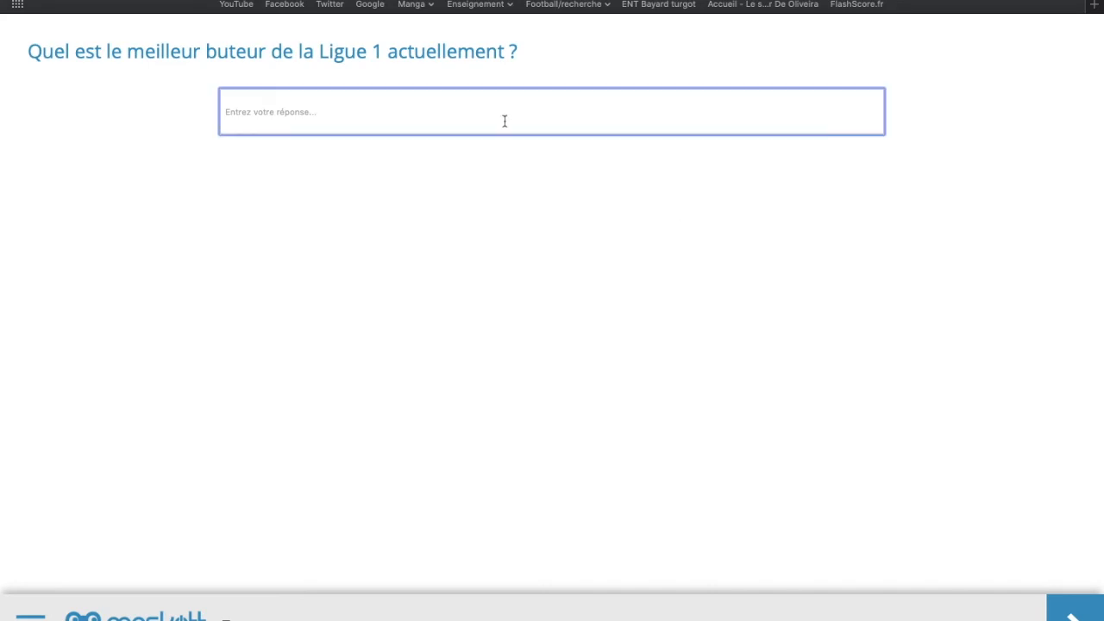
type("Mbappé")
left_click(1081, 615)
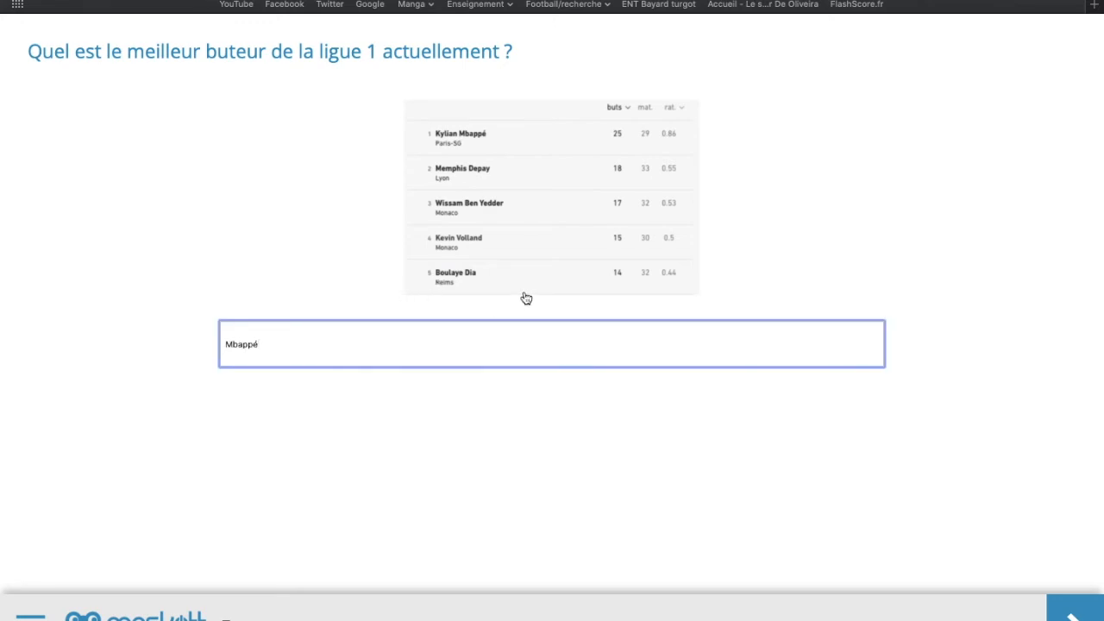
left_click(1066, 614)
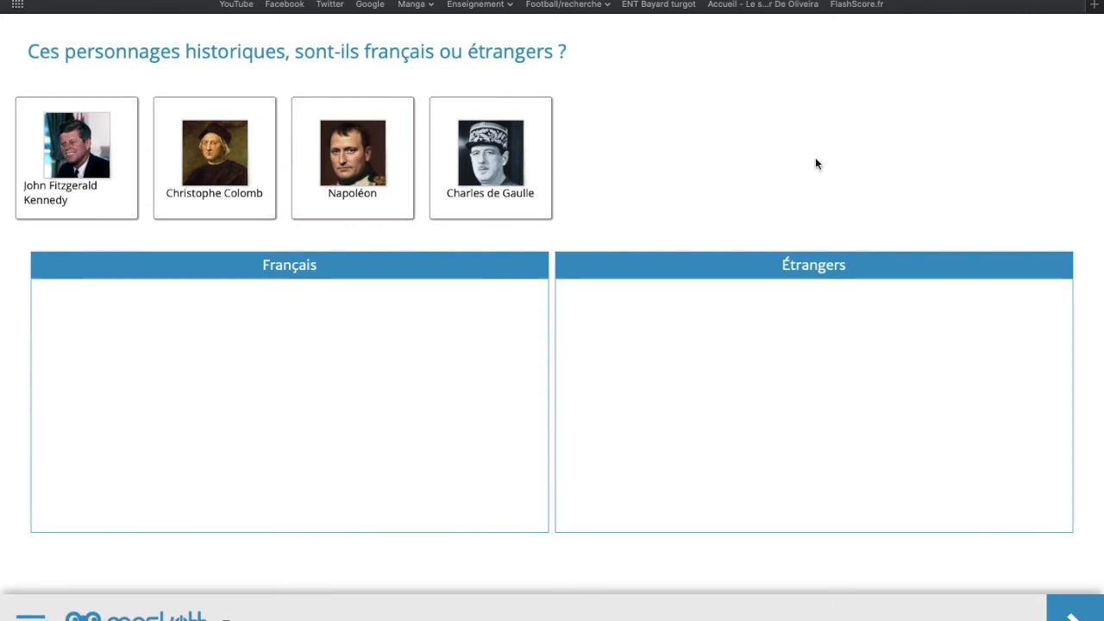
Sort John Fitzgerald Kennedy into Étrangers, and Napoléon, Christophe Colomb and Charles de Gaulle into Français.
left_click_drag(86, 156, 670, 325)
left_click_drag(242, 173, 202, 349)
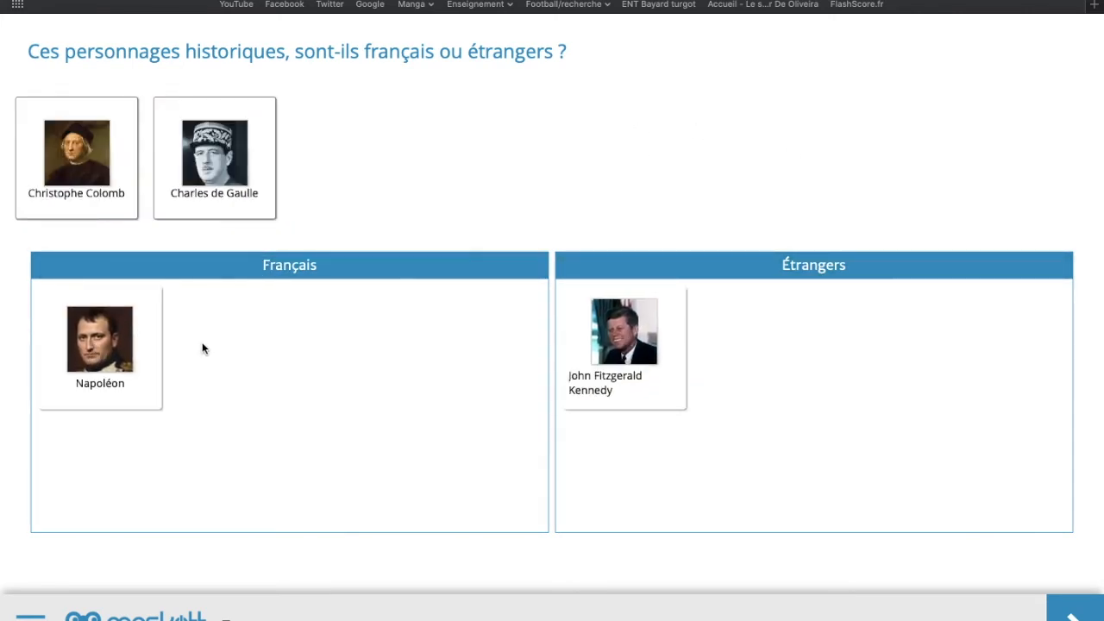
left_click_drag(105, 163, 409, 332)
left_click_drag(215, 195, 429, 359)
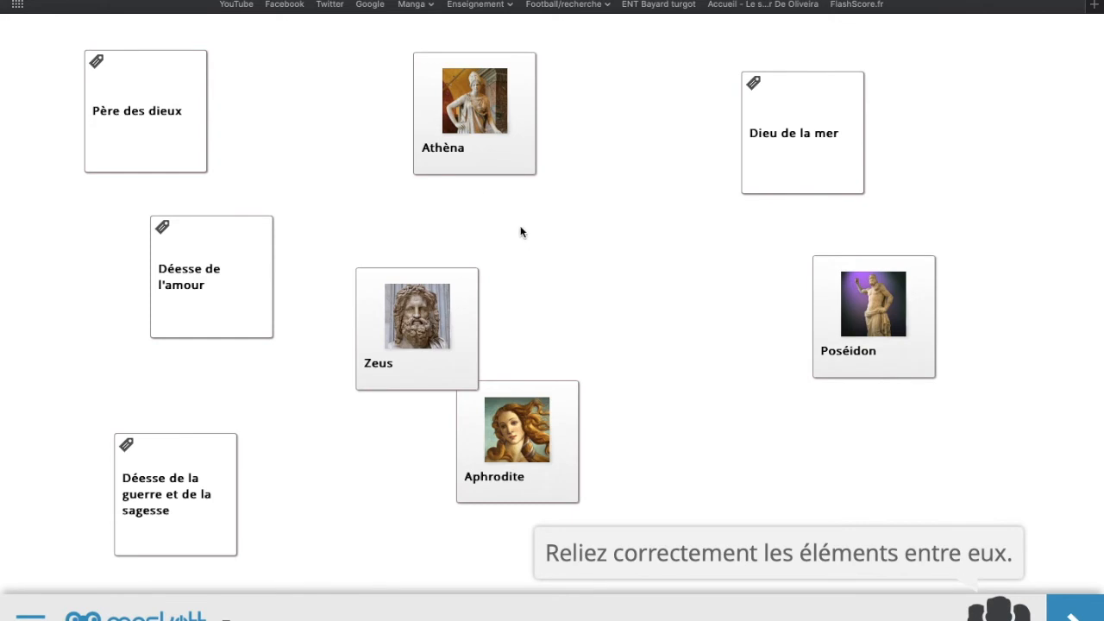
Match Zeus, Poséidon, Athèna and Aphrodite with their descriptions in the pairs, memory and association exercises.
left_click(495, 153)
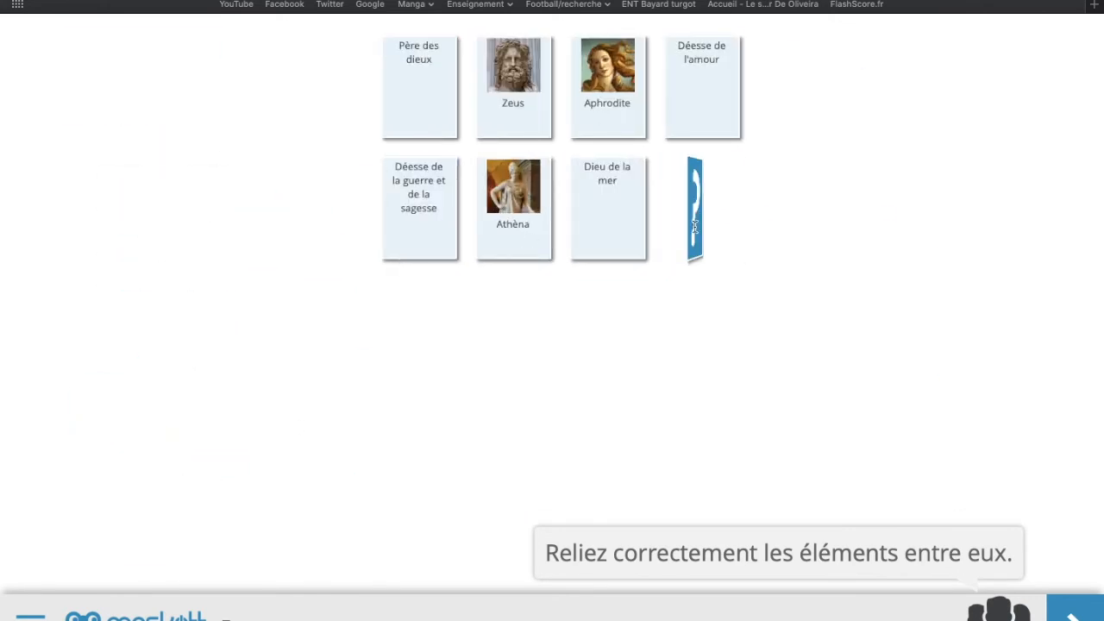
left_click(1077, 614)
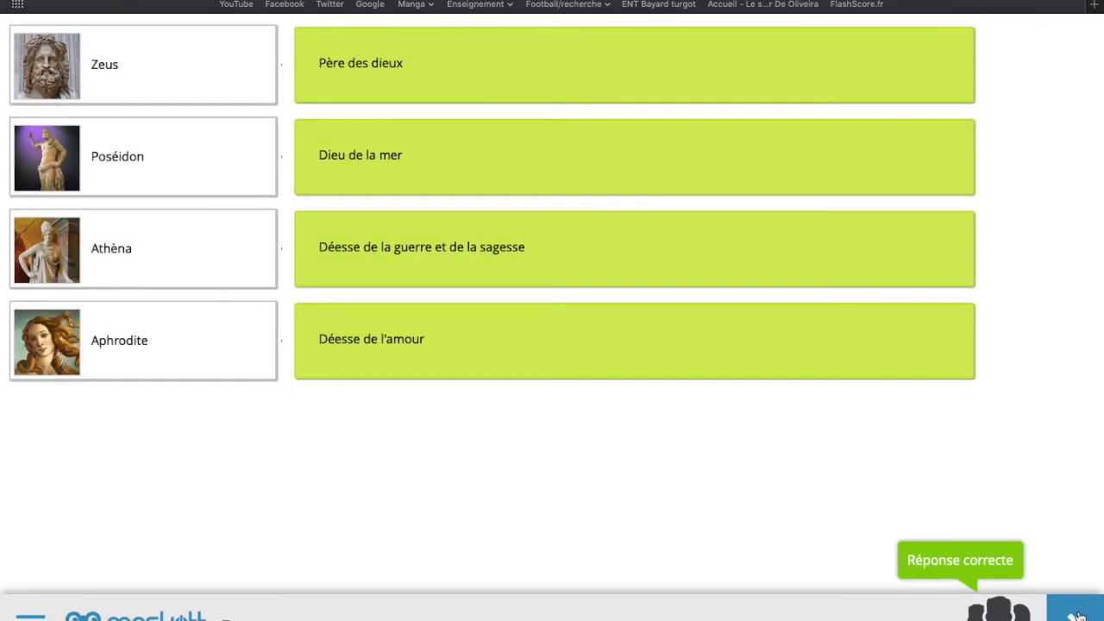
left_click(1077, 615)
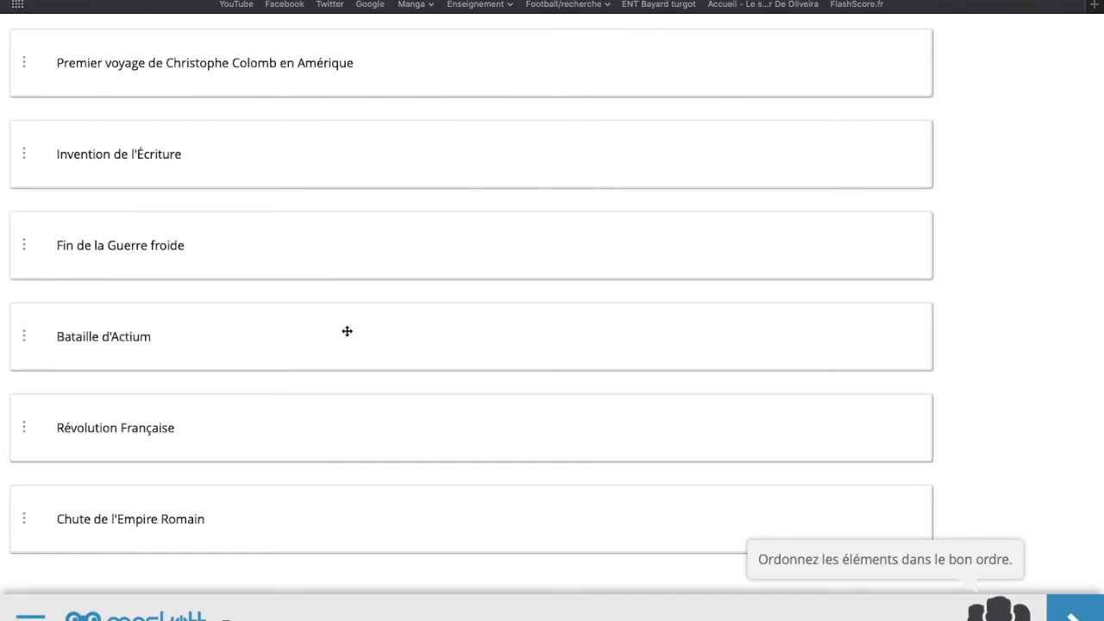
Order the events chronologically: Écriture, Actium, Chute de l'Empire Romain, Christophe Colomb, Révolution Française, Fin de la Guerre froide.
left_click_drag(337, 181, 281, 69)
left_click_drag(259, 247, 222, 518)
left_click_drag(222, 428, 216, 159)
left_click_drag(207, 336, 207, 160)
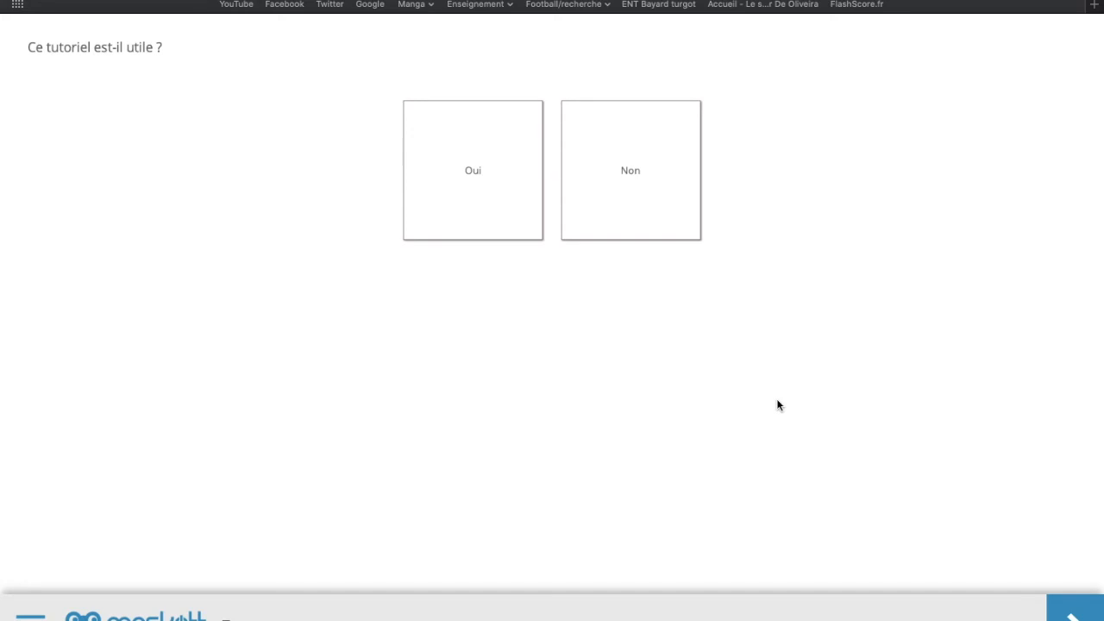
Answer "Oui" to the question "Ce tutoriel est-il utile ?" and finish the module.
left_click(510, 158)
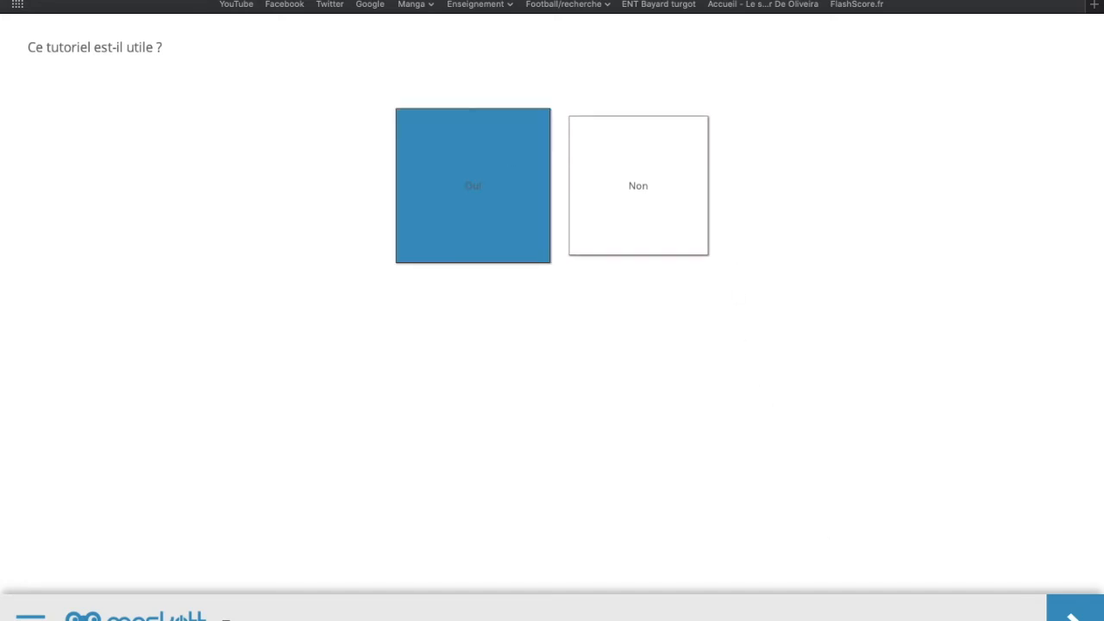
left_click(1070, 609)
Review the module's results page, checking each exercise's status, mark and time spent, plus the total score and overall time.
scroll(976, 564, "down", 5)
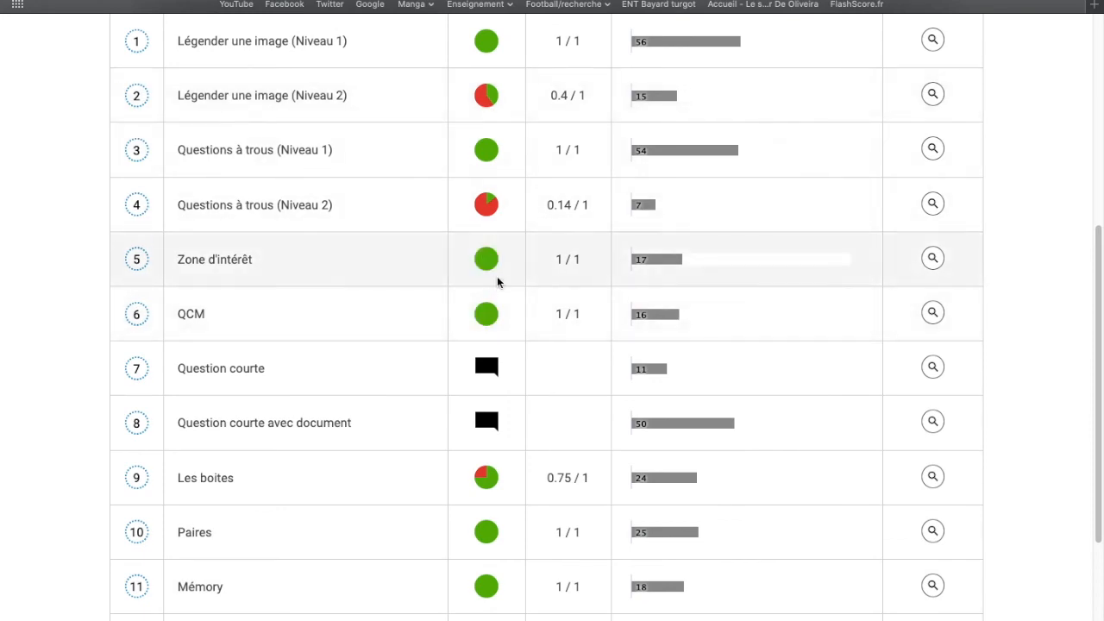
scroll(449, 374, "down", 1)
scroll(604, 397, "up", 6)
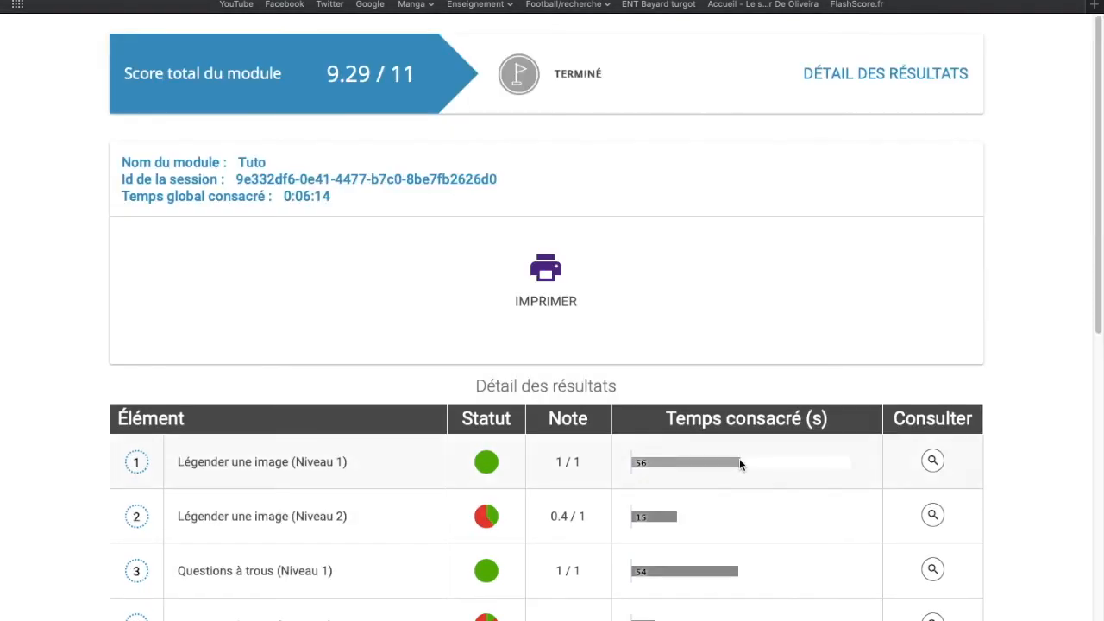
scroll(740, 460, "down", 3)
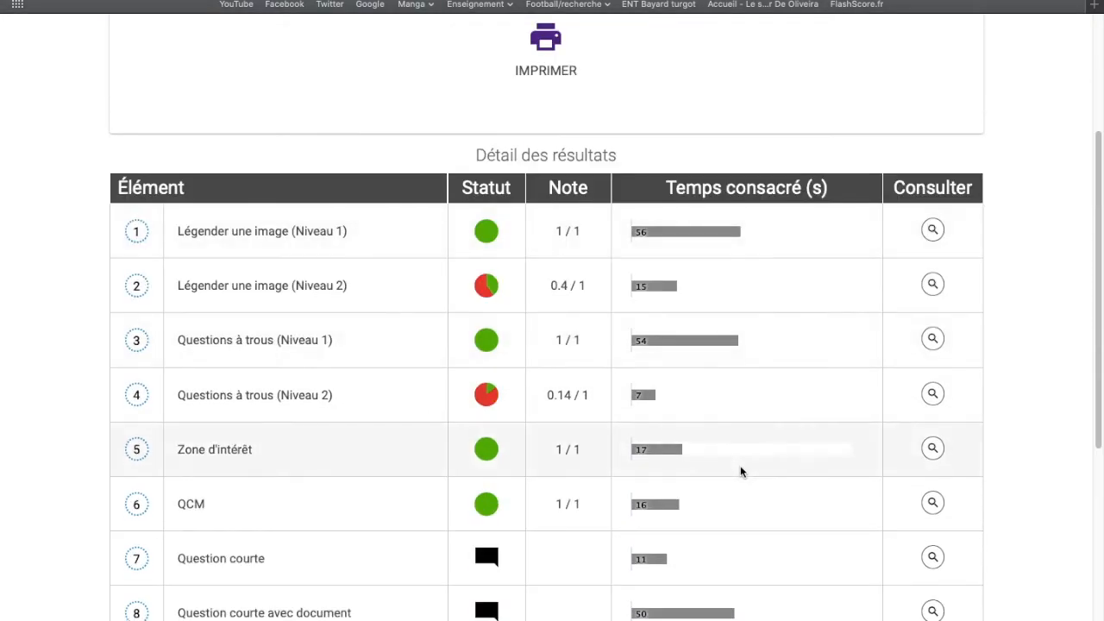
scroll(740, 478, "up", 2)
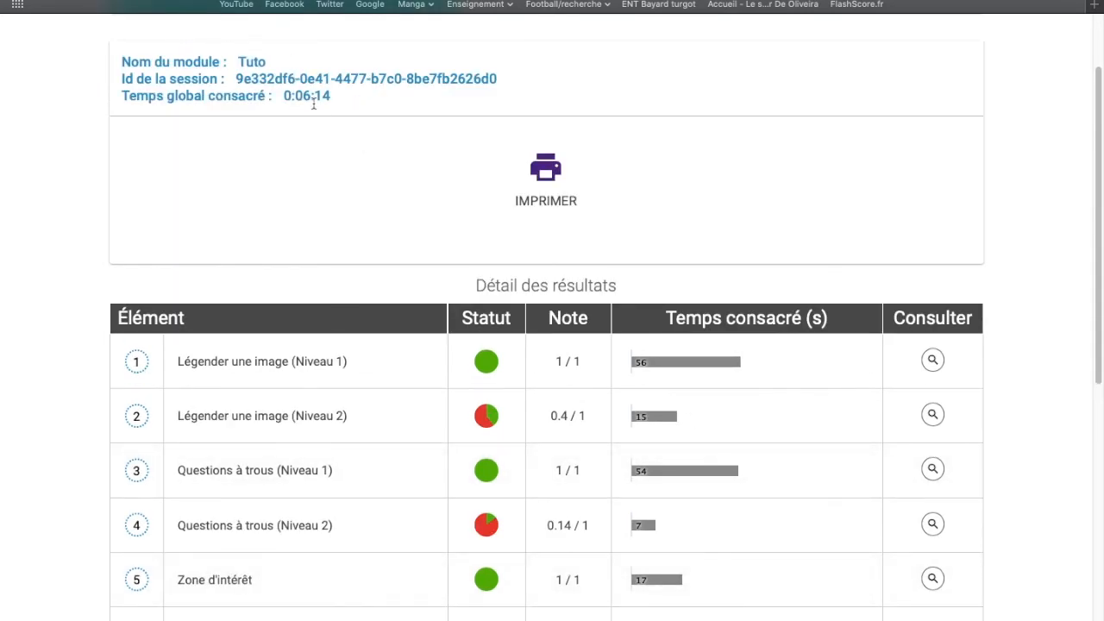
left_click_drag(274, 96, 152, 95)
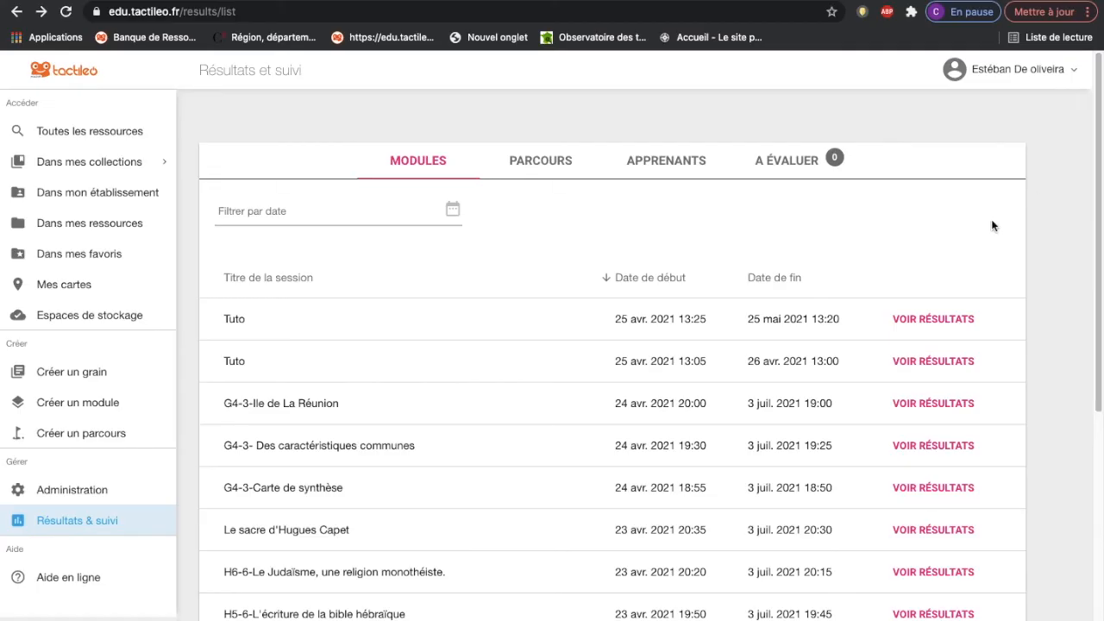
Open the results of the Tuto session started 25 avr. 2021 13:25 and inspect the learner's answers to questions 4 and 8.
left_click(943, 323)
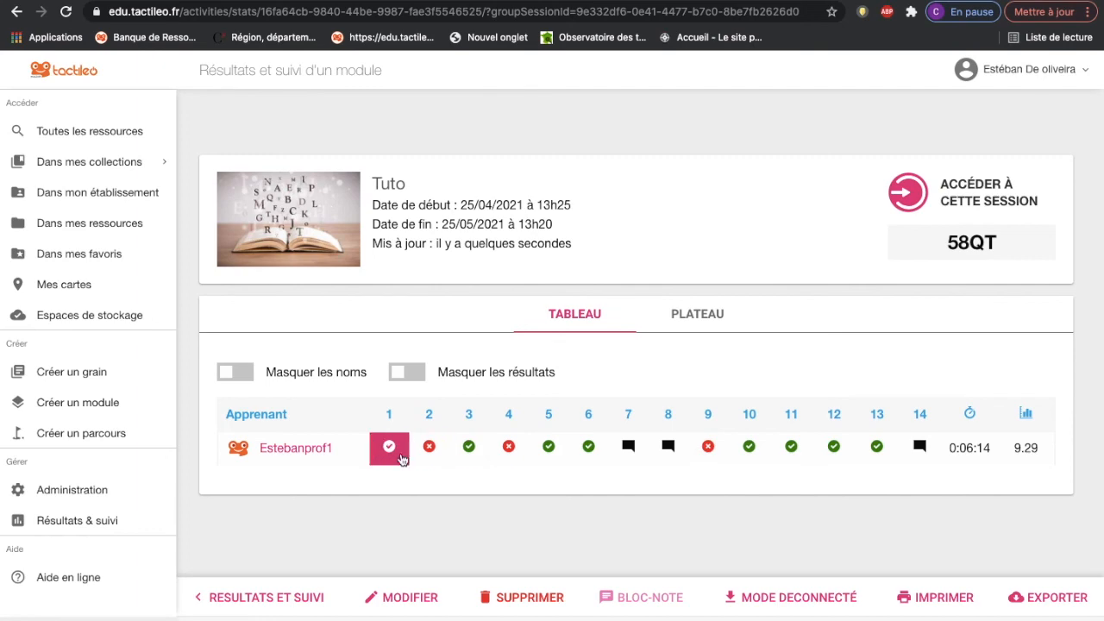
left_click(510, 447)
key("alt+Left")
left_click(668, 447)
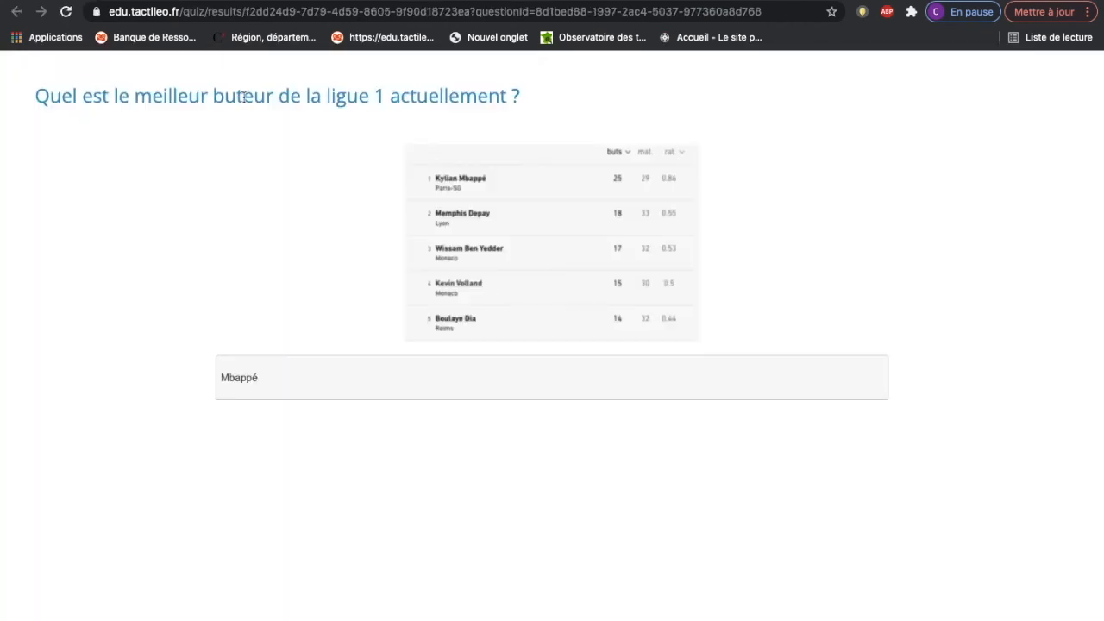
key("alt+Left")
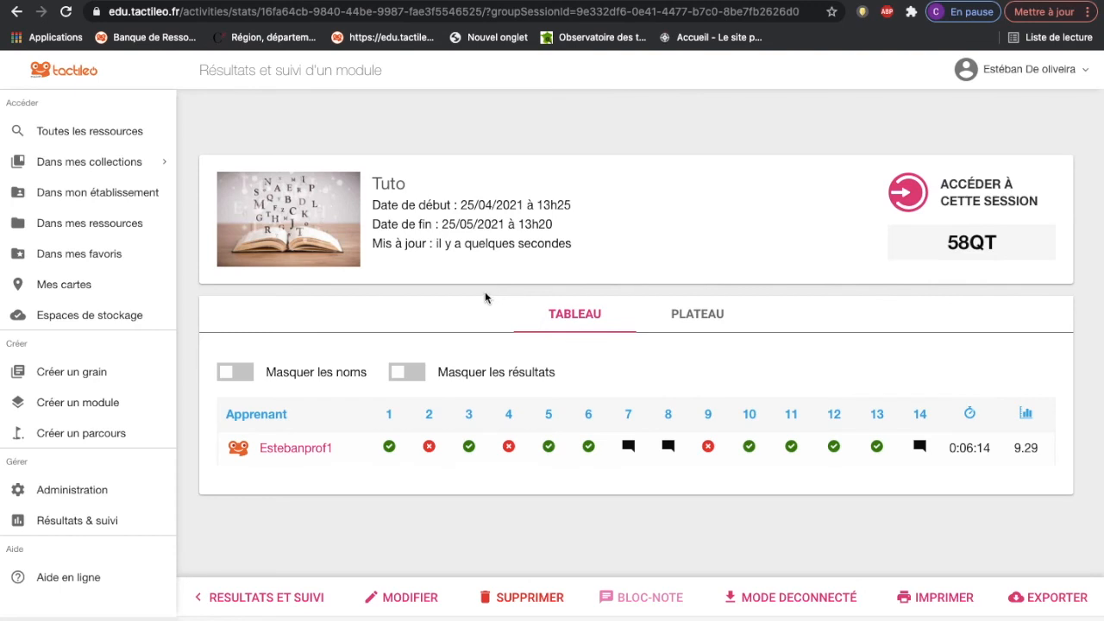